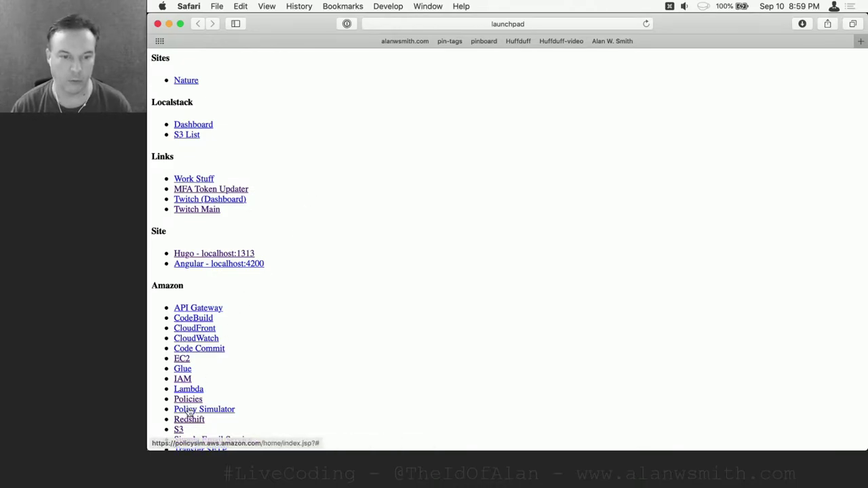
# Open the S3 console from the launchpad page, then switch to IAM and show its list of users.
pyautogui.click(179, 431)
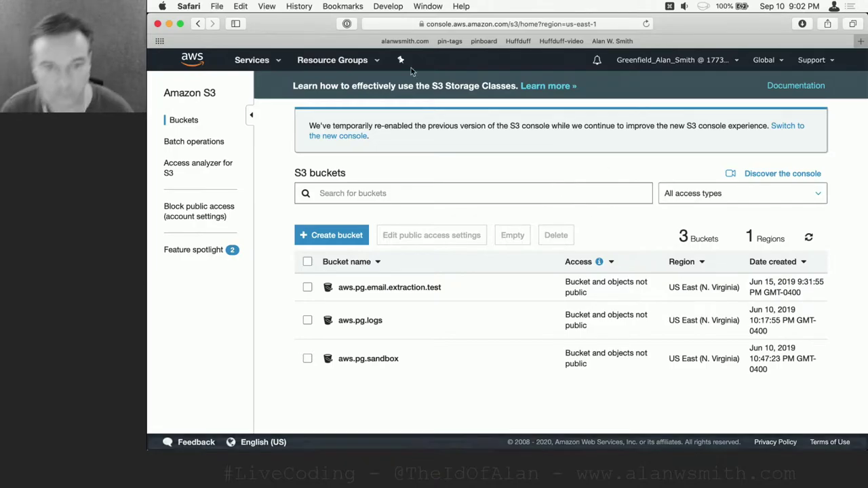
pyautogui.click(272, 61)
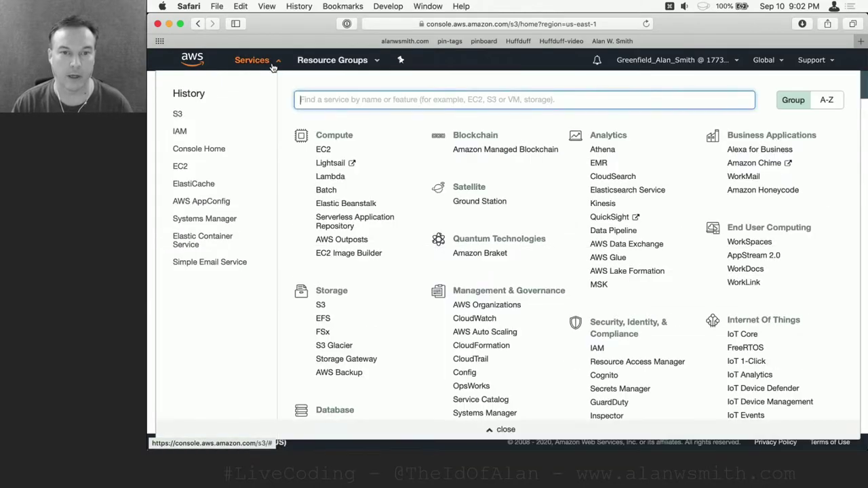
pyautogui.click(182, 132)
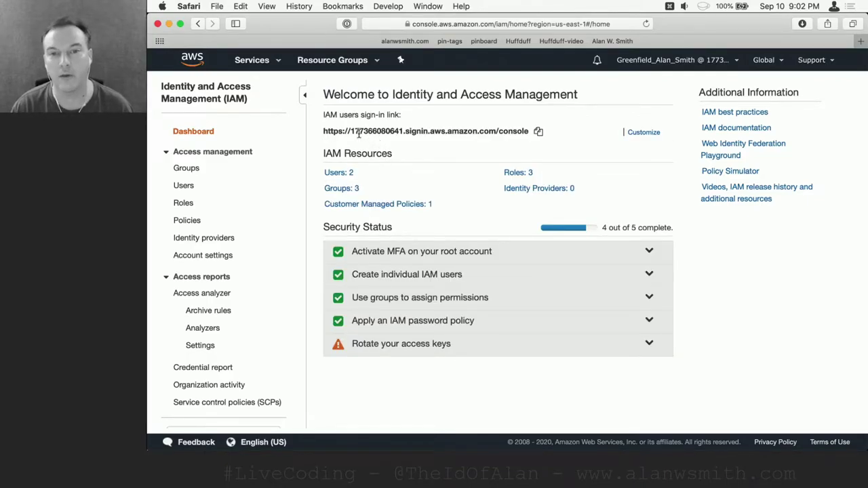
pyautogui.tripleClick(352, 134)
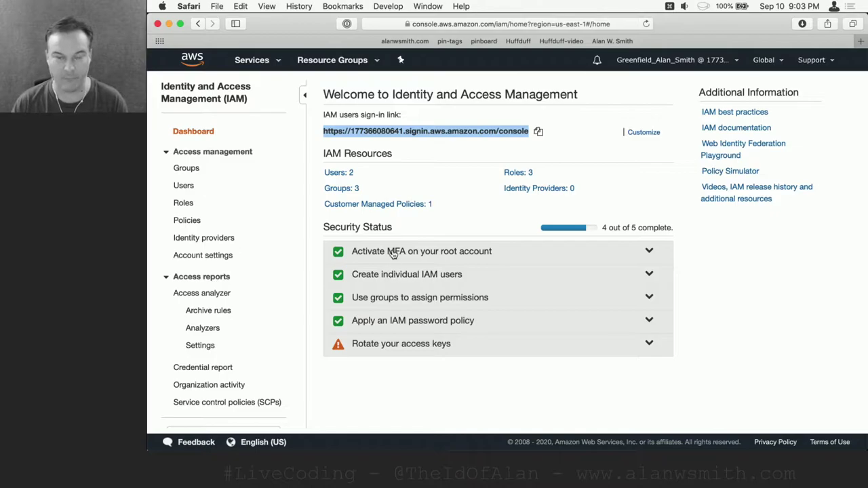
pyautogui.click(189, 185)
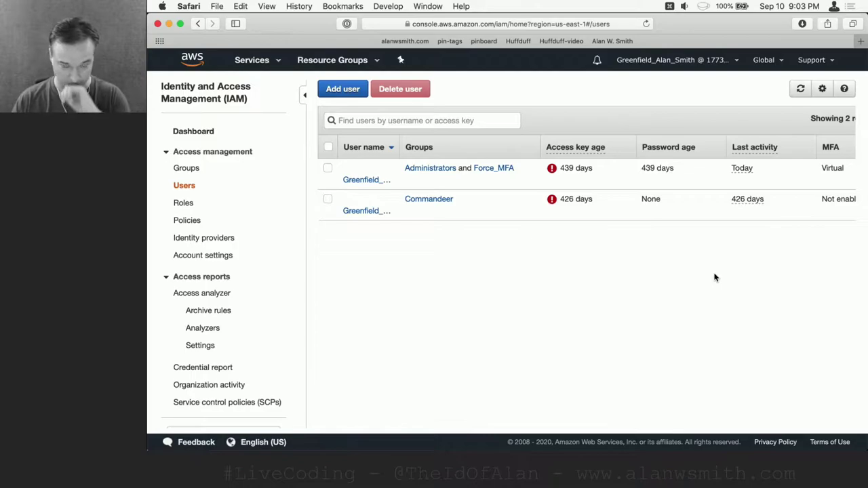
# Start adding an IAM user named Greenfield_Demo_CLI_1 with programmatic access and proceed to its permissions.
pyautogui.click(344, 94)
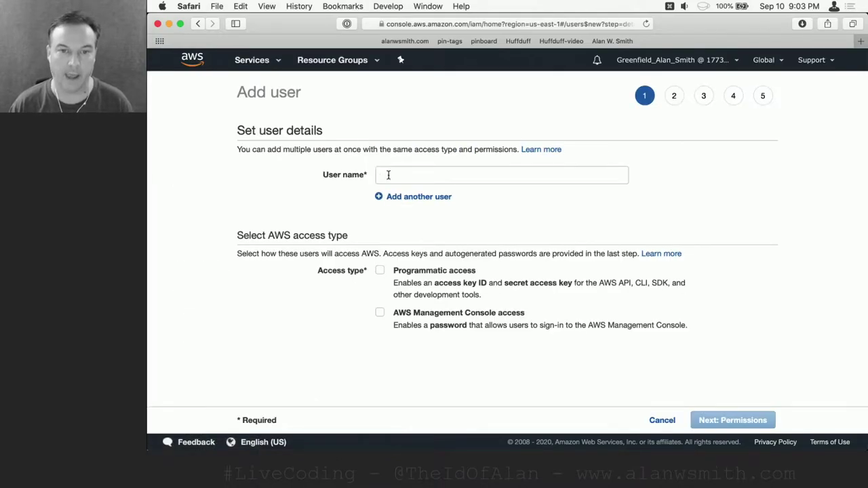
pyautogui.click(197, 24)
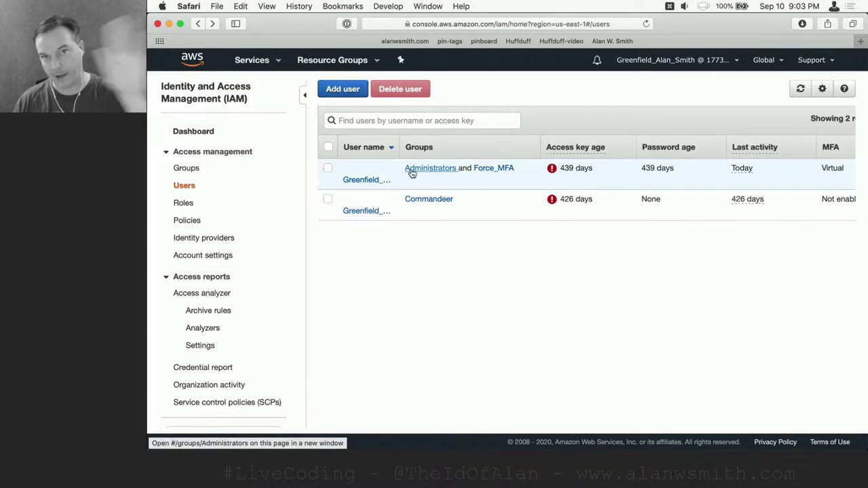
pyautogui.click(348, 89)
pyautogui.click(395, 174)
pyautogui.write('Greenfield_')
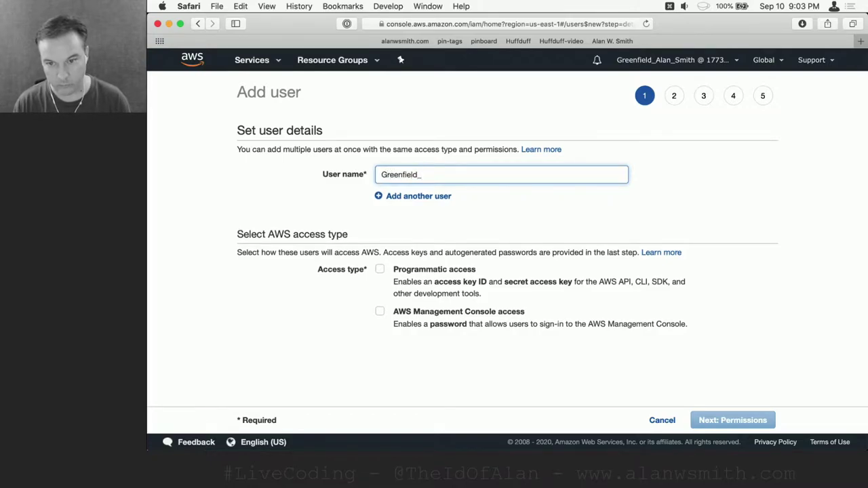
pyautogui.write('Demo_1')
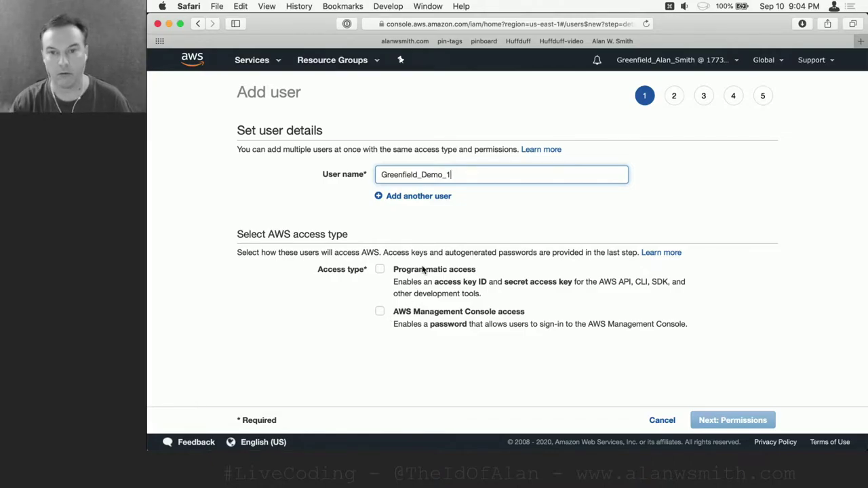
pyautogui.press('BackSpace')
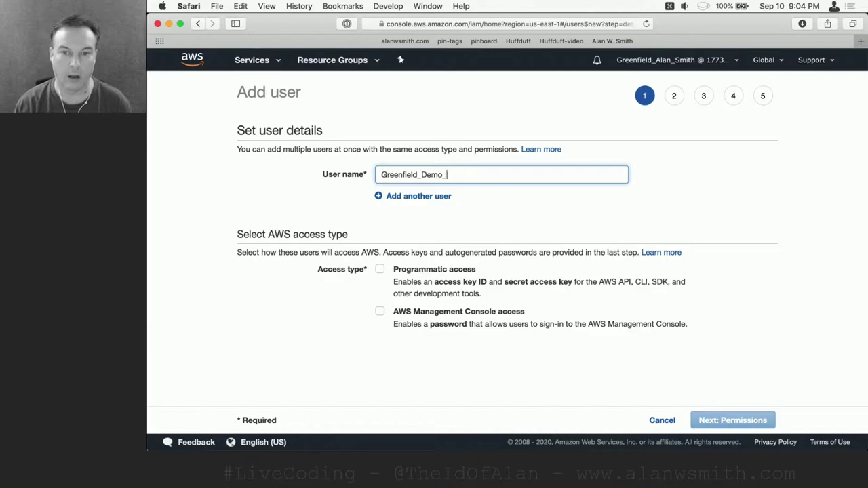
pyautogui.write('CLI')
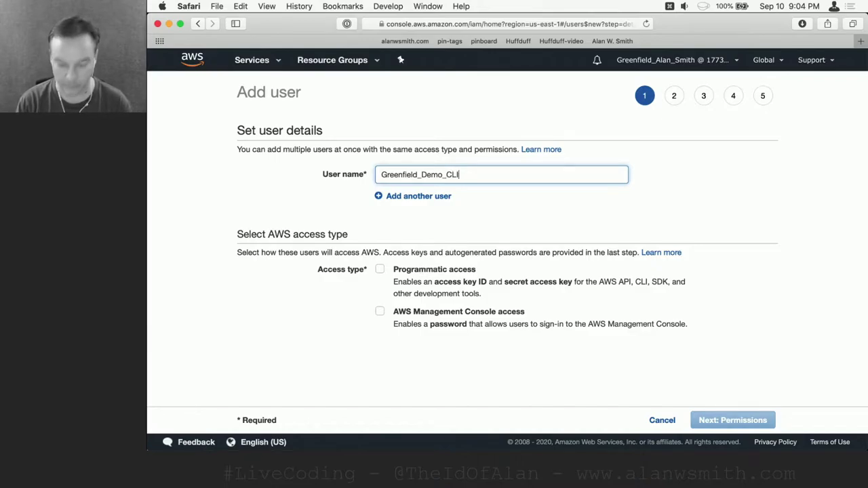
pyautogui.write('_1')
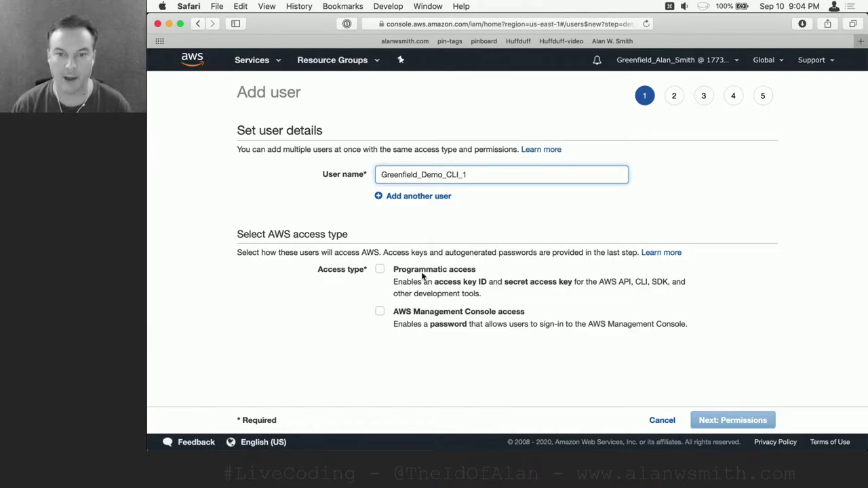
pyautogui.click(380, 269)
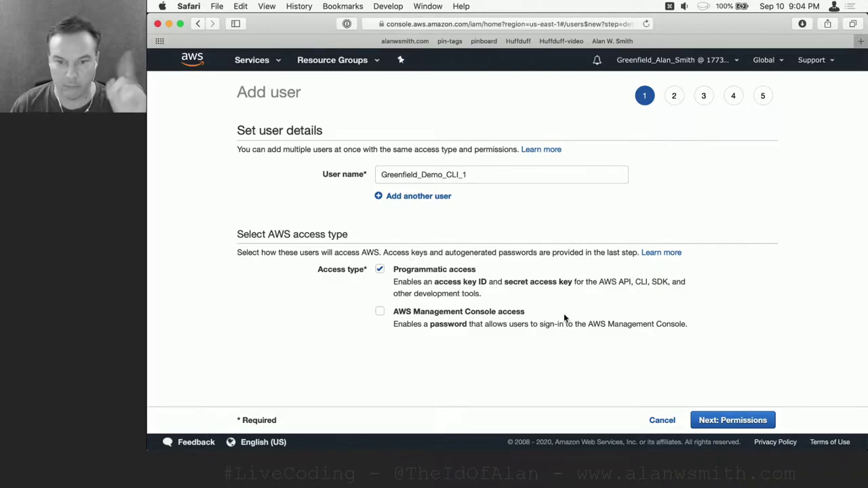
pyautogui.click(723, 420)
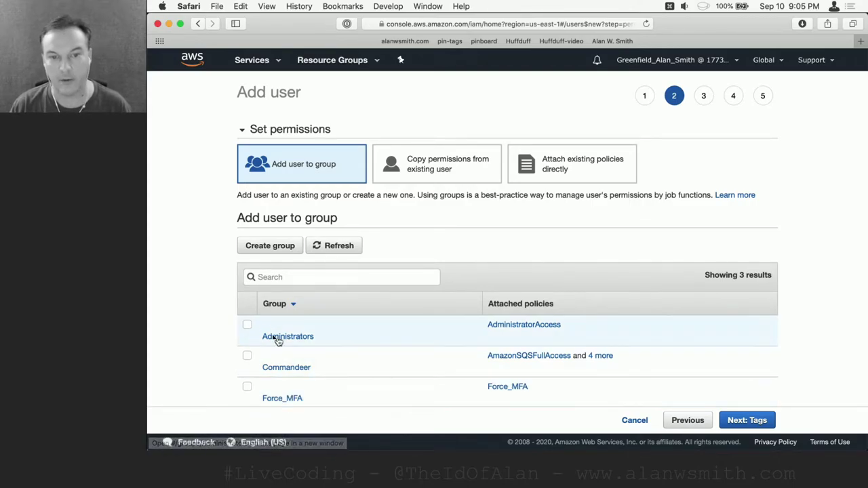
# Select the Force_MFA group, then change the permission type to attaching existing policies directly, discarding the group selection.
pyautogui.click(247, 390)
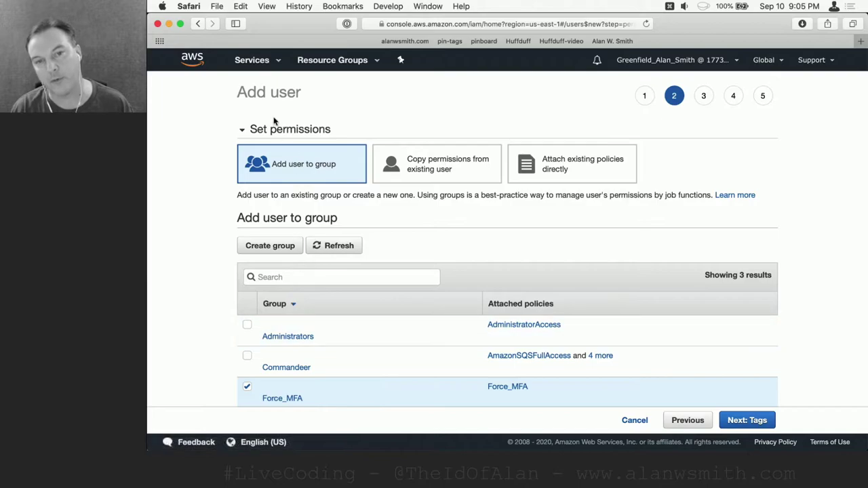
pyautogui.click(581, 168)
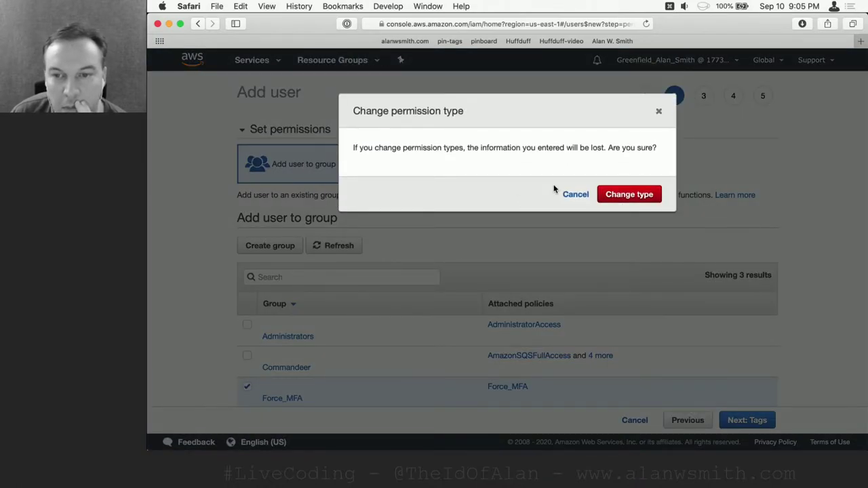
pyautogui.click(613, 195)
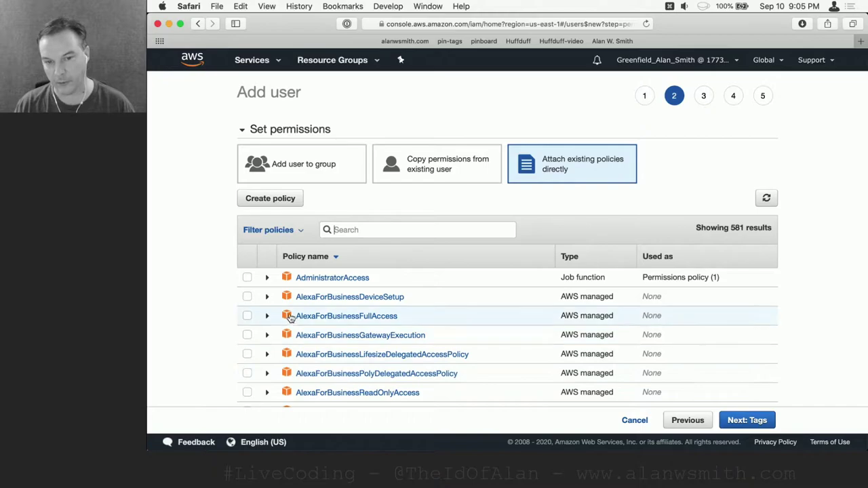
# Examine the AdministratorAccess policy's JSON, particularly its Action and Resource entries, and collapse the policy details.
pyautogui.click(267, 278)
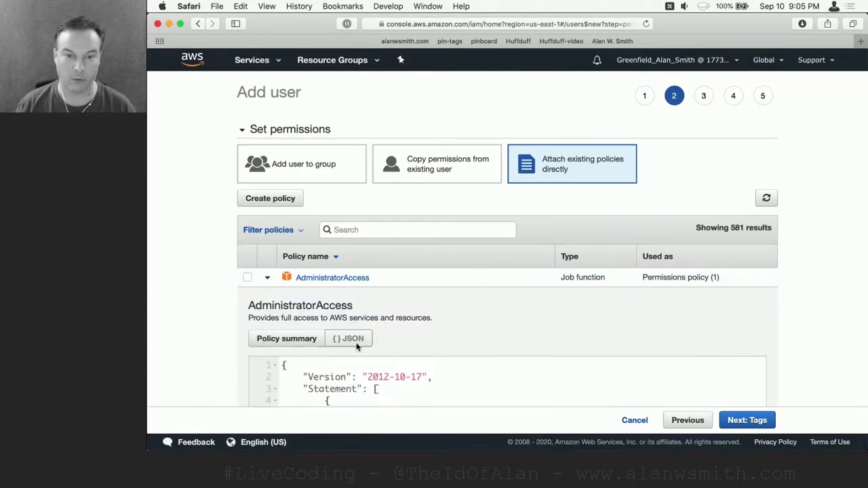
pyautogui.scroll(-3, 827, 288)
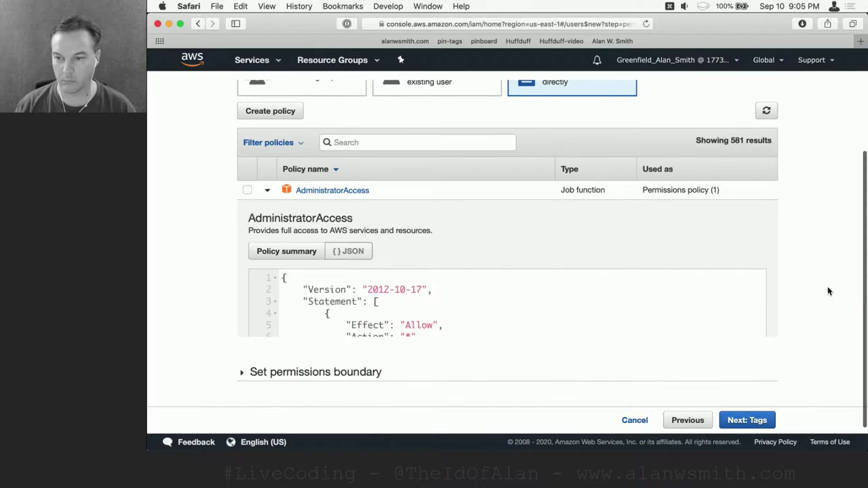
pyautogui.scroll(-5, 514, 319)
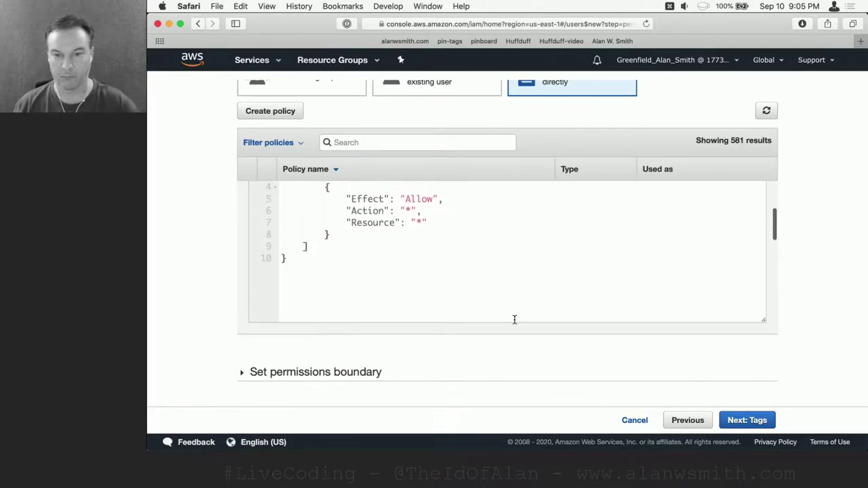
pyautogui.scroll(2, 515, 319)
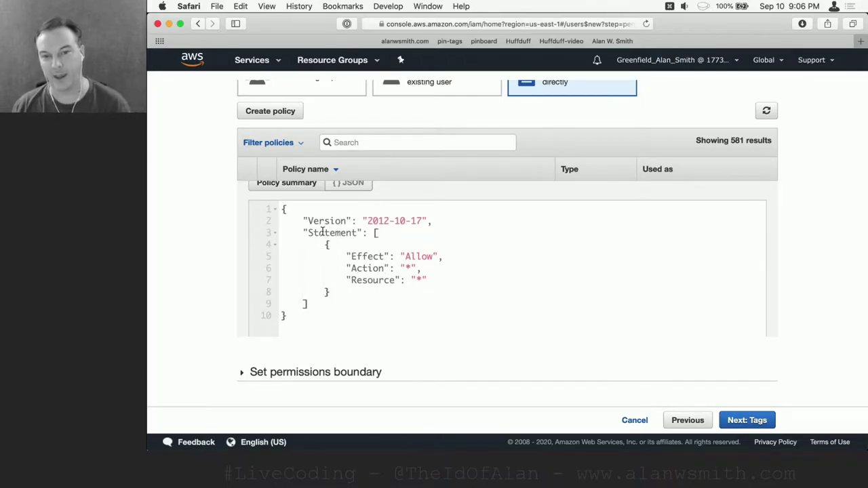
pyautogui.moveTo(345, 280); pyautogui.dragTo(427, 280)
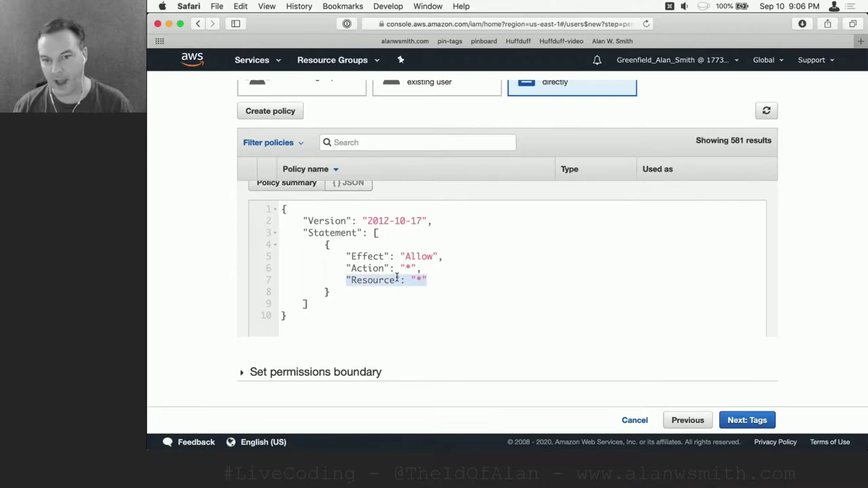
pyautogui.moveTo(345, 268); pyautogui.dragTo(436, 268)
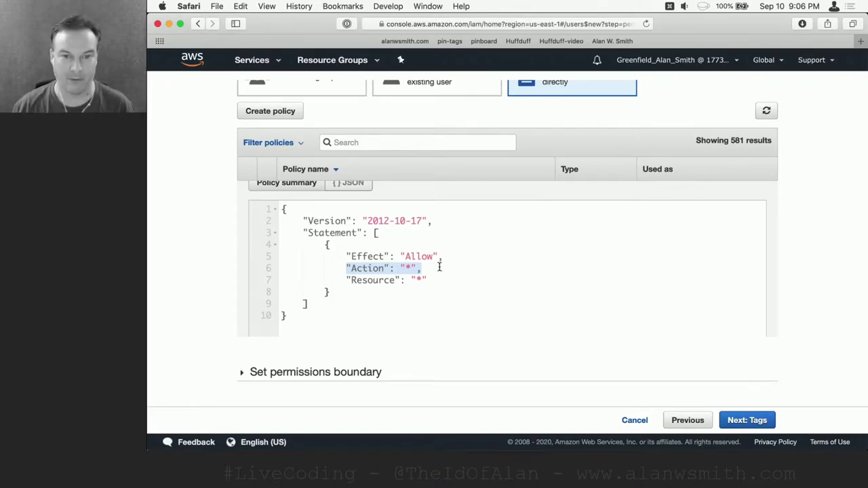
pyautogui.scroll(2, 559, 314)
pyautogui.scroll(1, 560, 314)
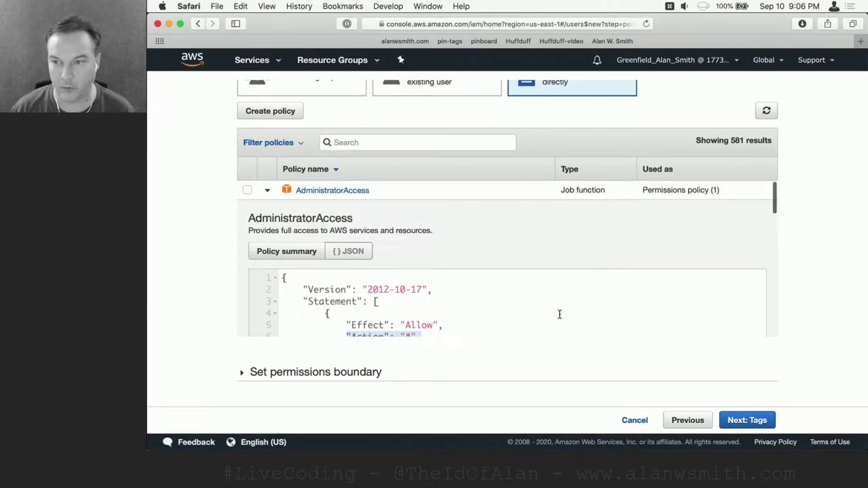
pyautogui.click(267, 190)
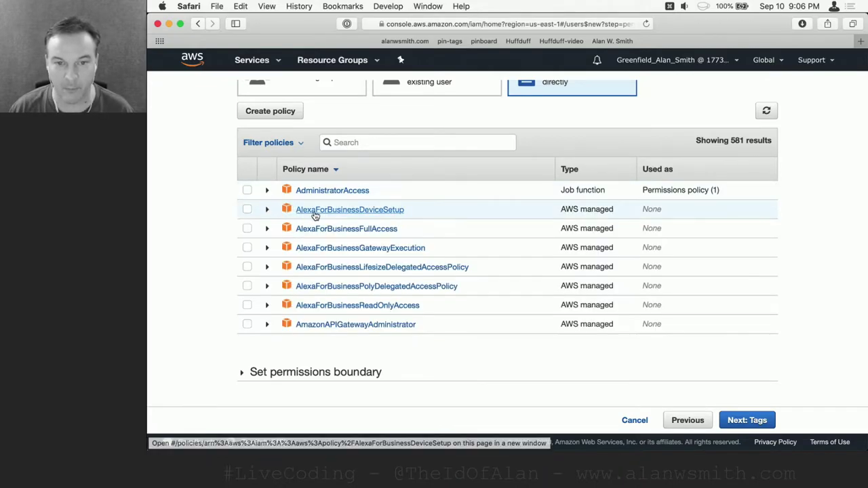
# Search the policies for "force" and read through the JSON statements of the Force_MFA policy.
pyautogui.click(347, 142)
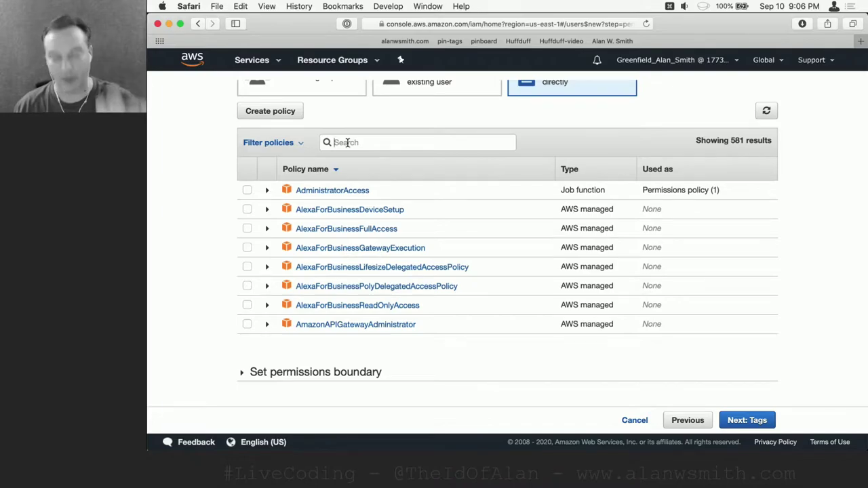
pyautogui.write('force')
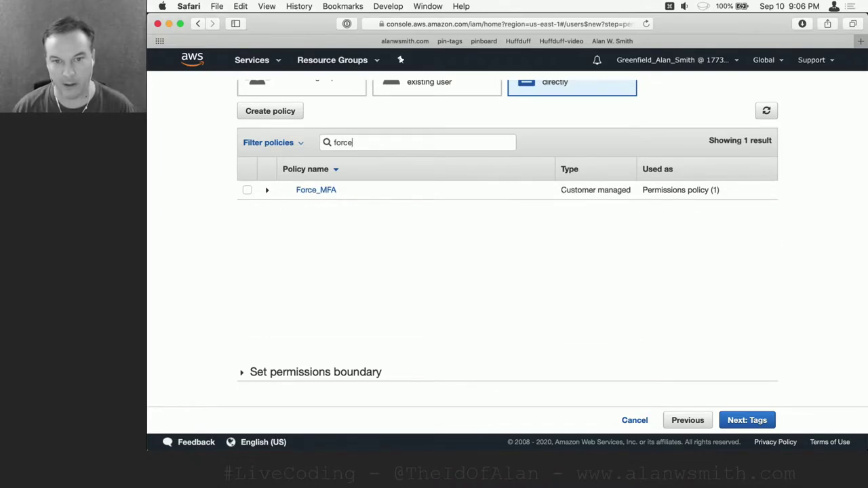
pyautogui.click(268, 192)
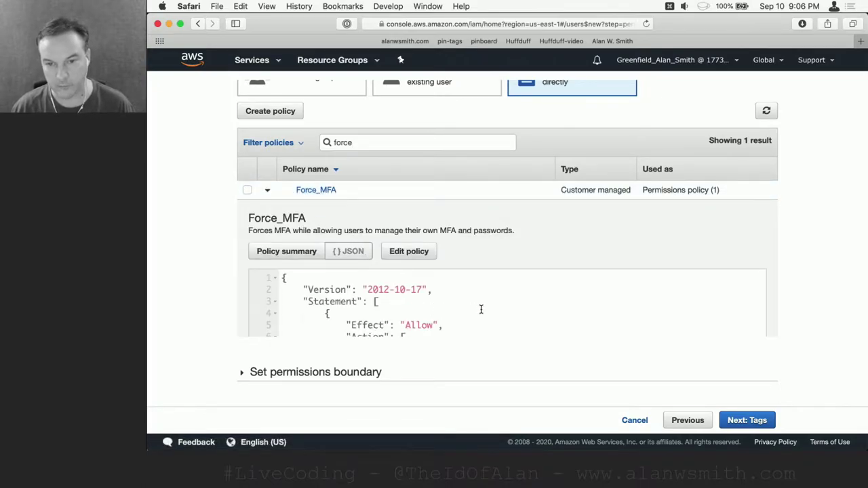
pyautogui.scroll(-3, 472, 310)
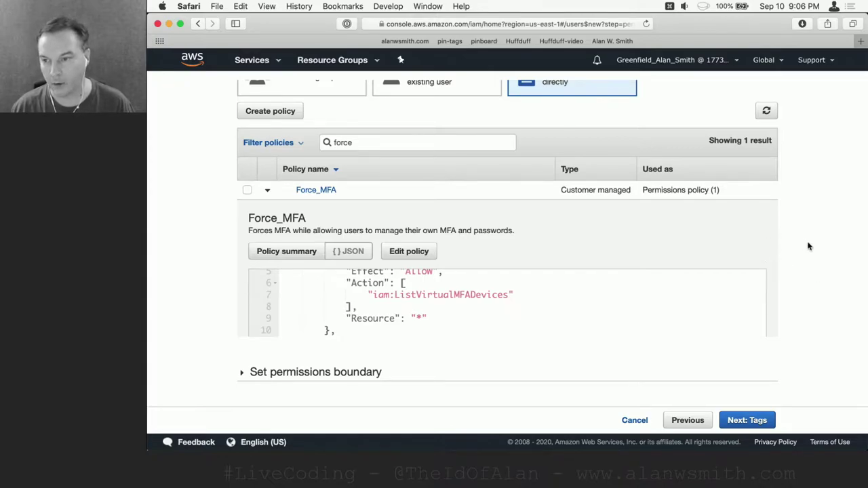
pyautogui.scroll(-5, 720, 240)
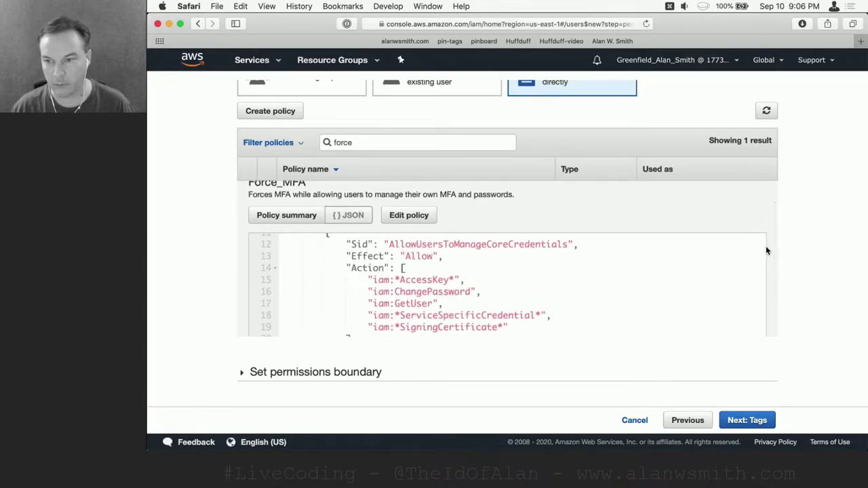
pyautogui.scroll(-3, 768, 252)
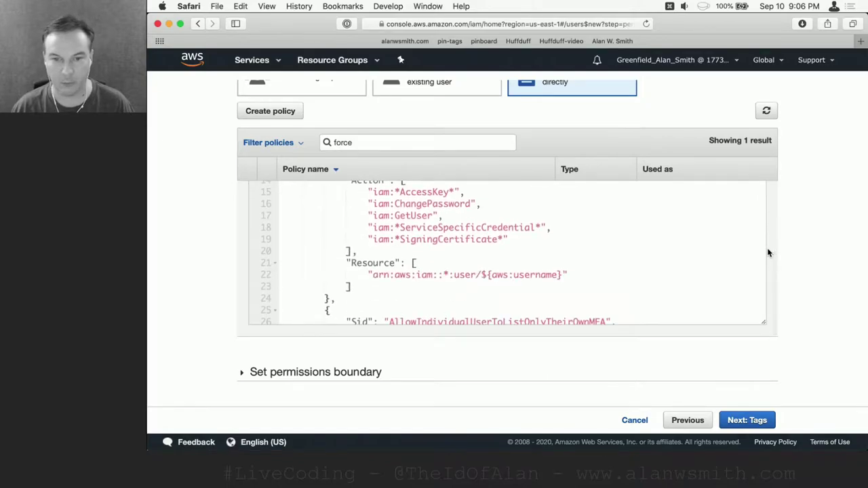
pyautogui.scroll(8, 572, 239)
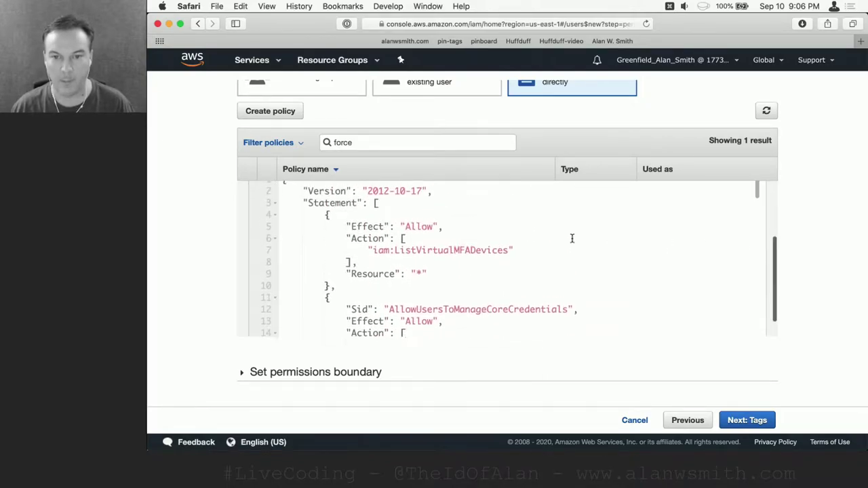
pyautogui.scroll(-6, 554, 296)
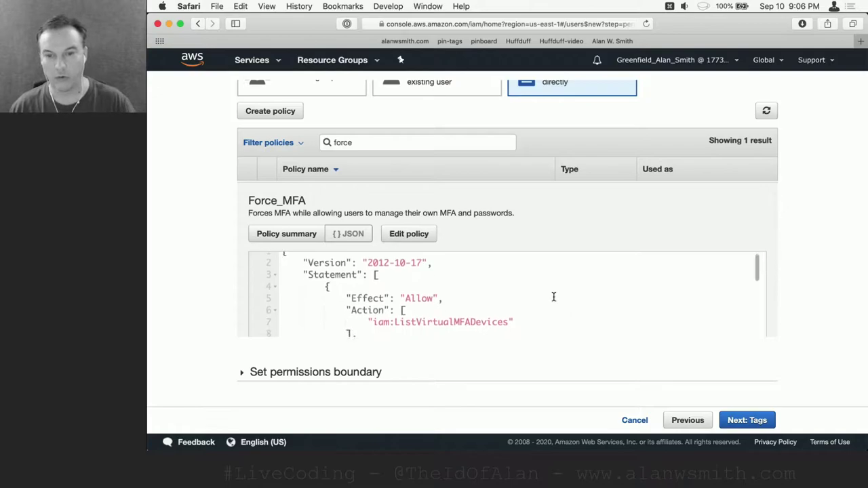
pyautogui.scroll(-10, 554, 296)
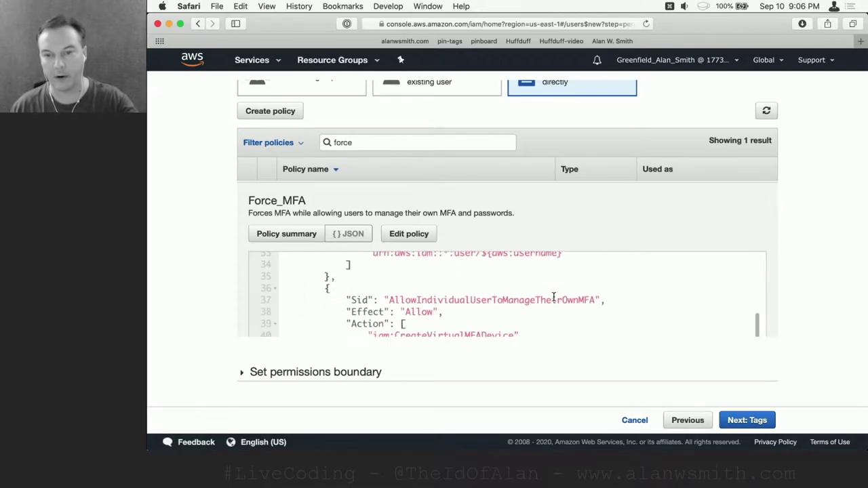
pyautogui.scroll(-8, 554, 296)
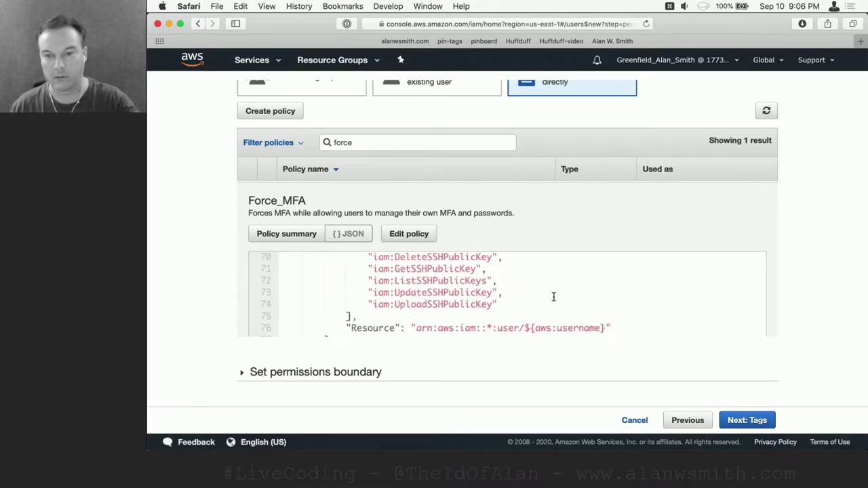
# Examine the remaining Force_MFA policy statements down to the closing MultiFactorAuthPresent condition, then return to the start of the JSON.
pyautogui.scroll(-4, 554, 296)
pyautogui.scroll(-5, 554, 296)
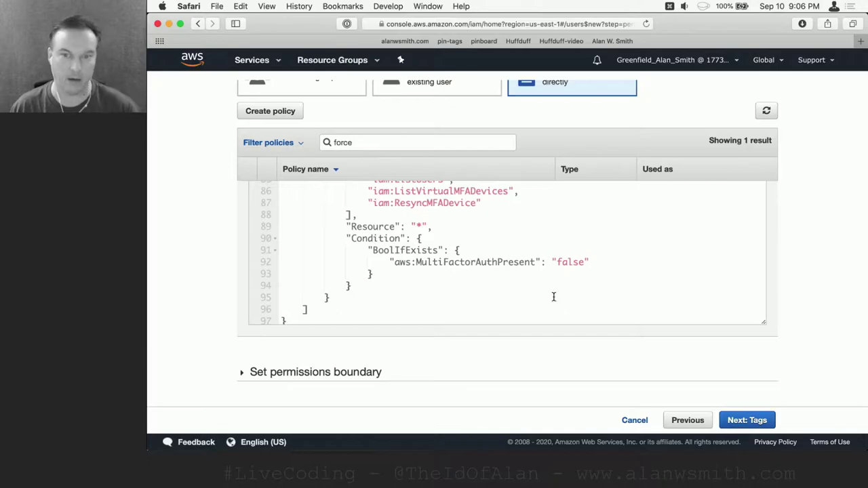
pyautogui.scroll(12, 553, 296)
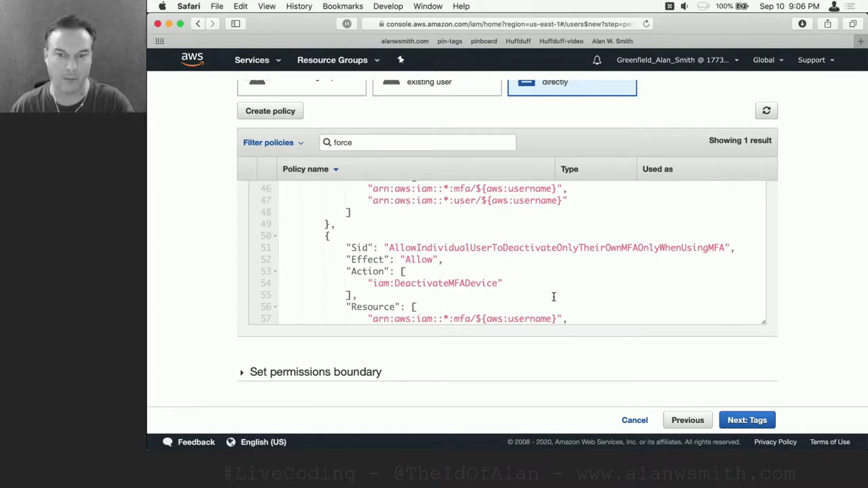
pyautogui.scroll(6, 553, 296)
pyautogui.scroll(6, 553, 297)
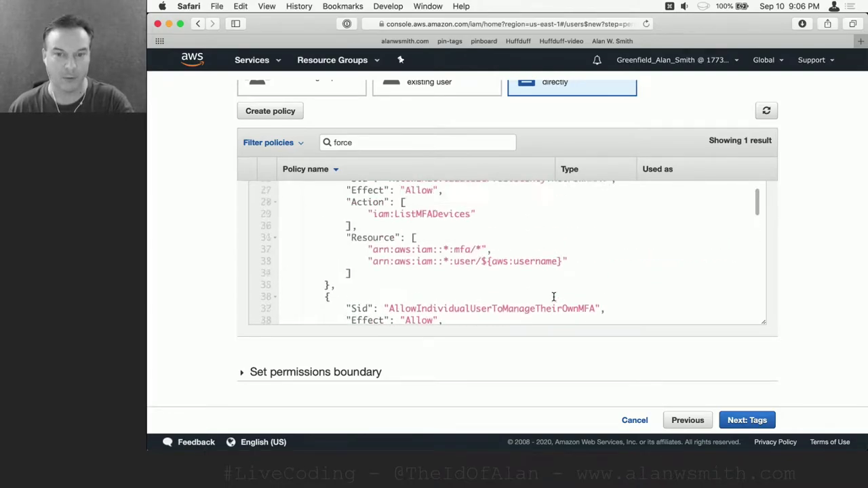
pyautogui.scroll(5, 553, 296)
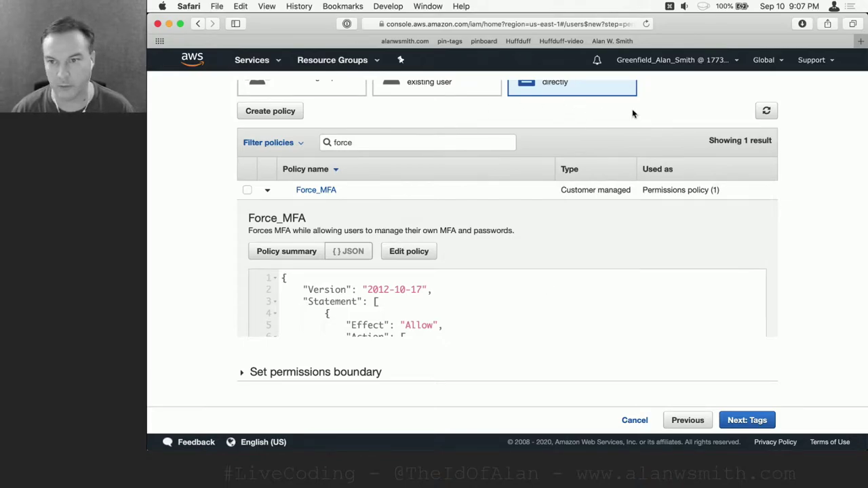
# Change the permission type to adding the user to a group, choose the Force_MFA group, and proceed to the review without adding tags.
pyautogui.scroll(3, 665, 107)
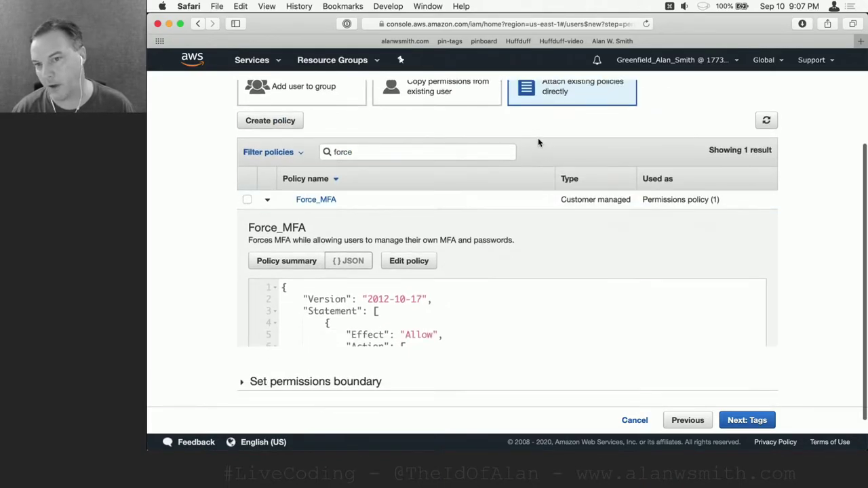
pyautogui.click(302, 168)
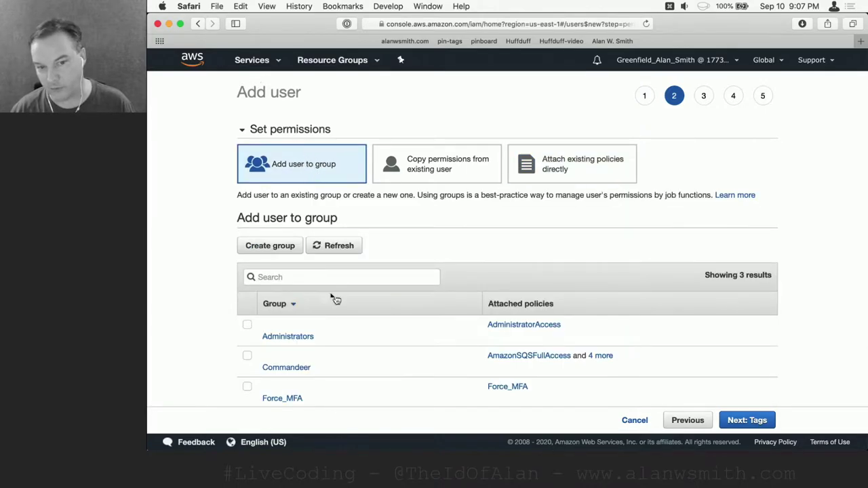
pyautogui.click(247, 388)
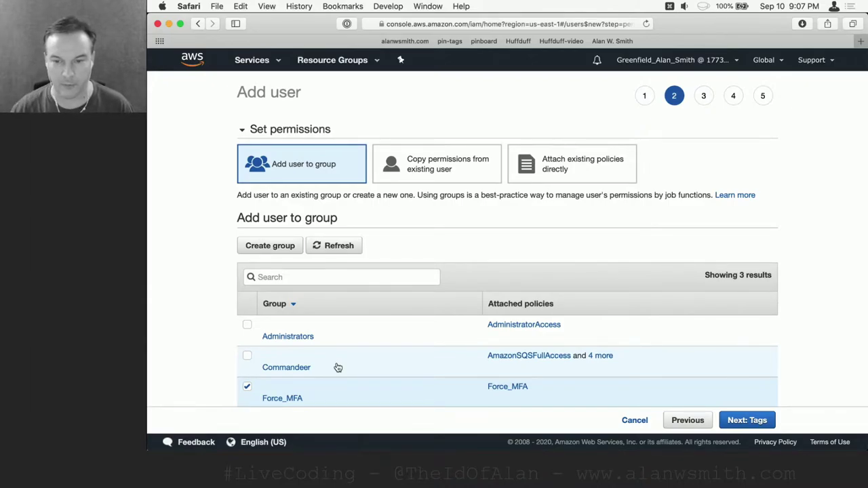
pyautogui.click(746, 419)
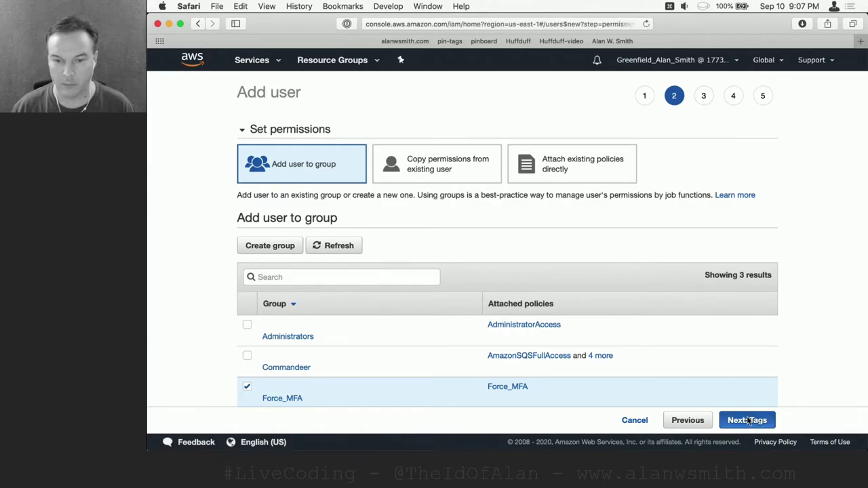
pyautogui.click(739, 420)
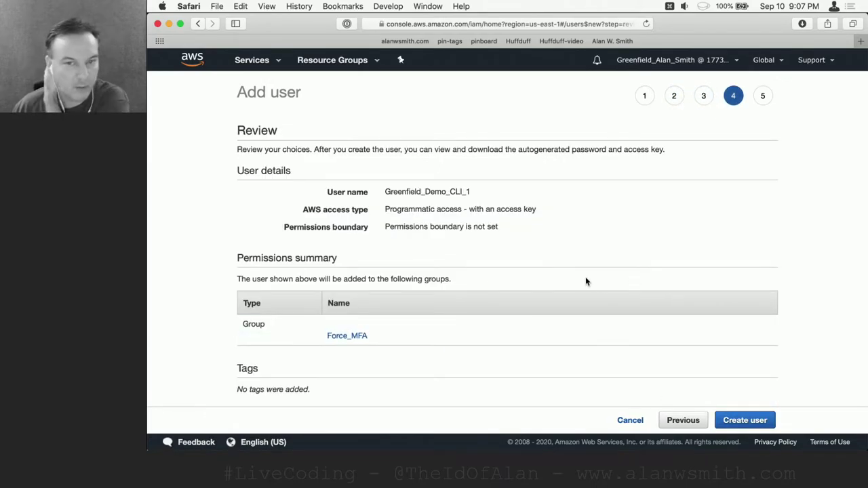
# Review the user name and permissions summary, and create the user Greenfield_Demo_CLI_1.
pyautogui.moveTo(384, 192); pyautogui.dragTo(478, 190)
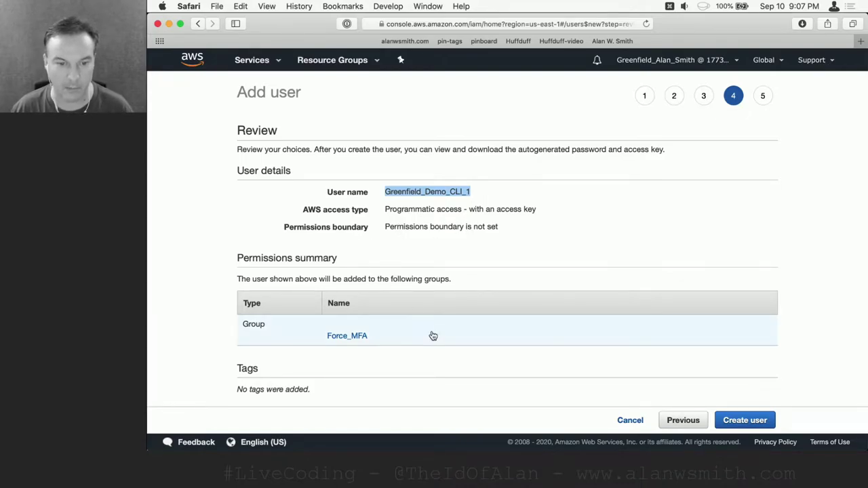
pyautogui.scroll(-1, 429, 334)
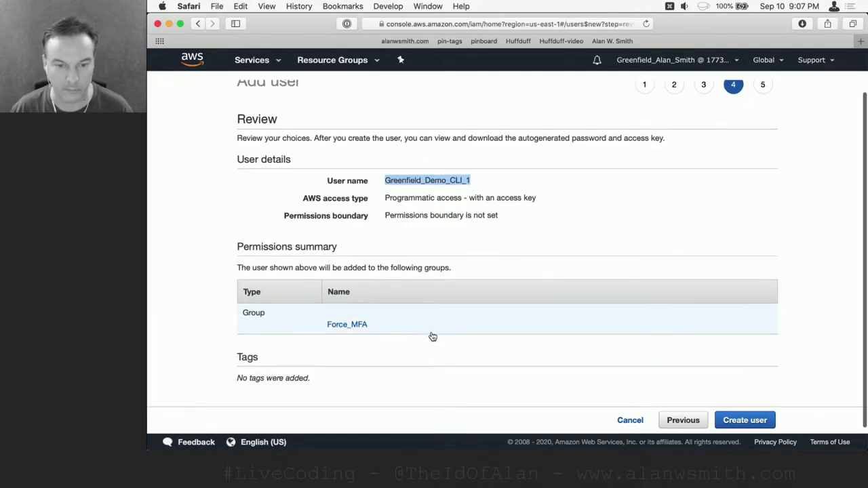
pyautogui.click(745, 422)
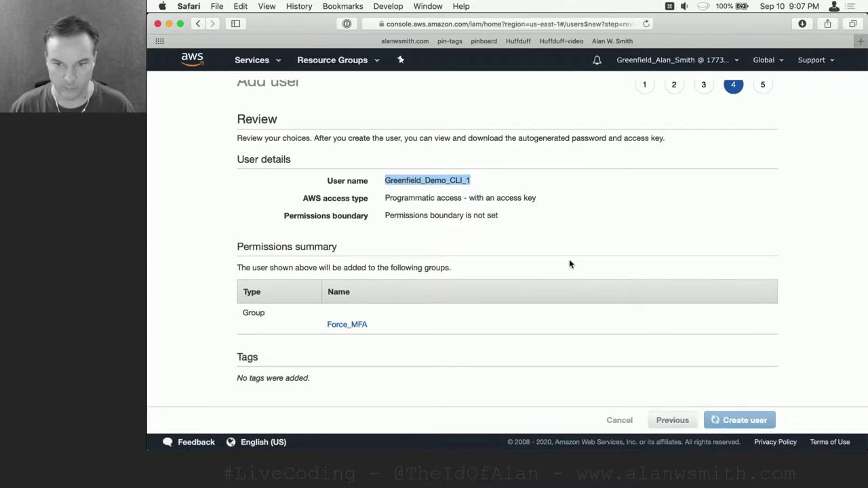